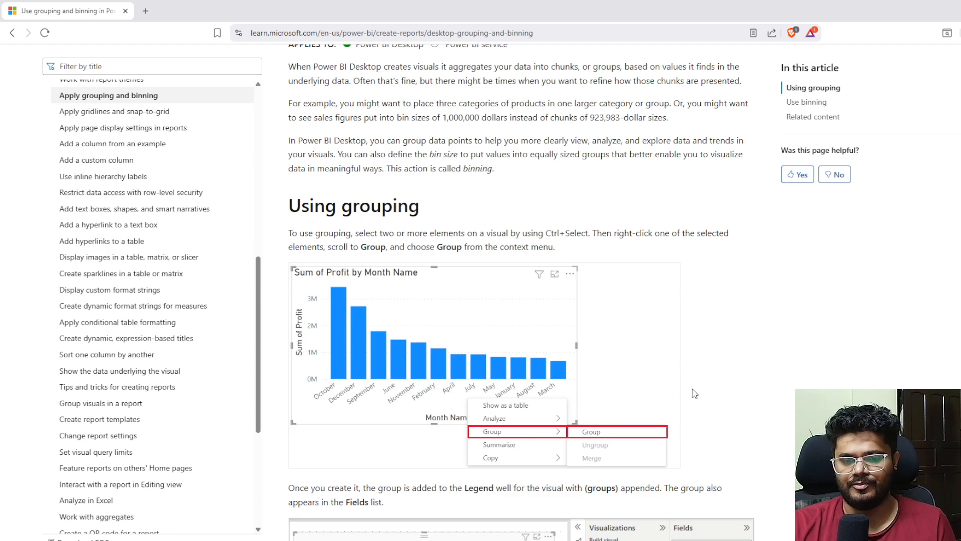
- Read the Using grouping section of the article, including how to create groups and edit their members
scroll(677, 395, "down", 5)
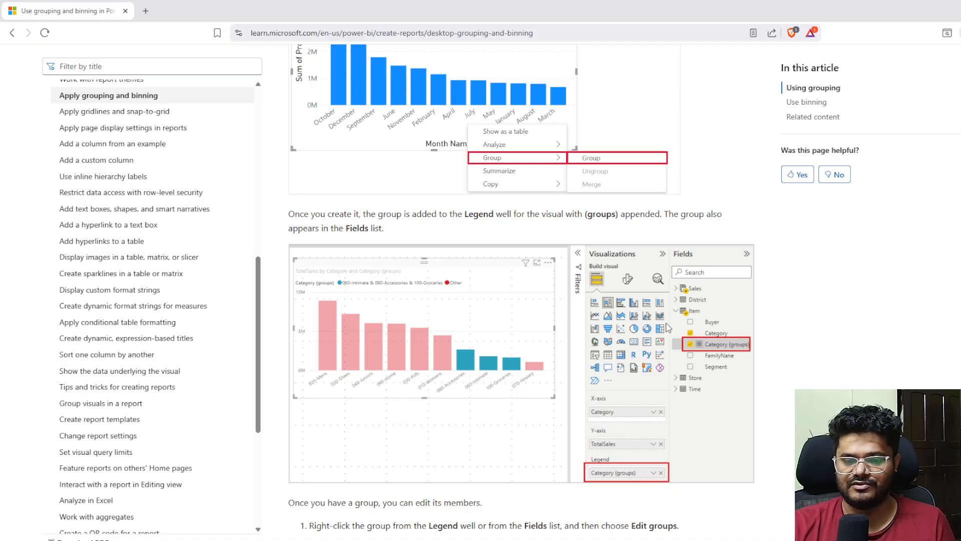
scroll(669, 327, "down", 6)
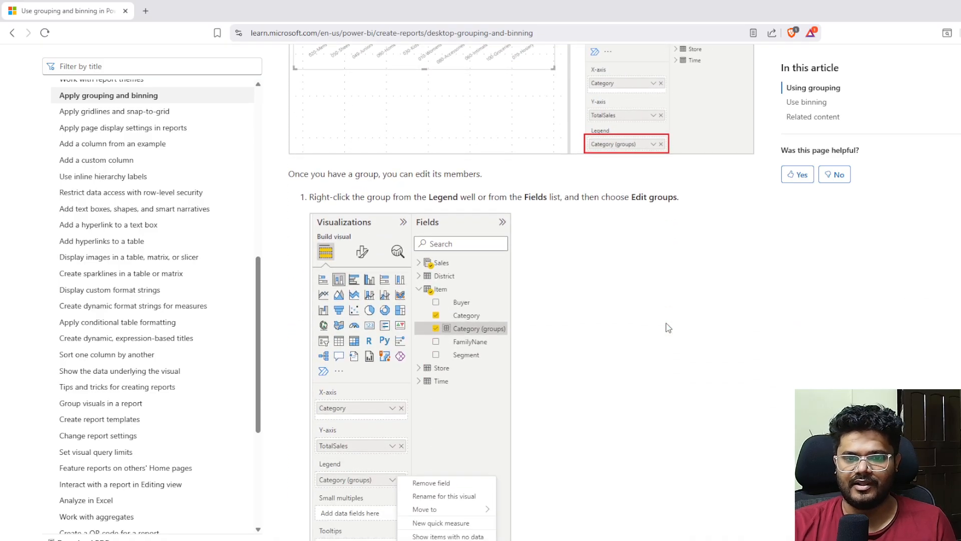
scroll(669, 328, "down", 1)
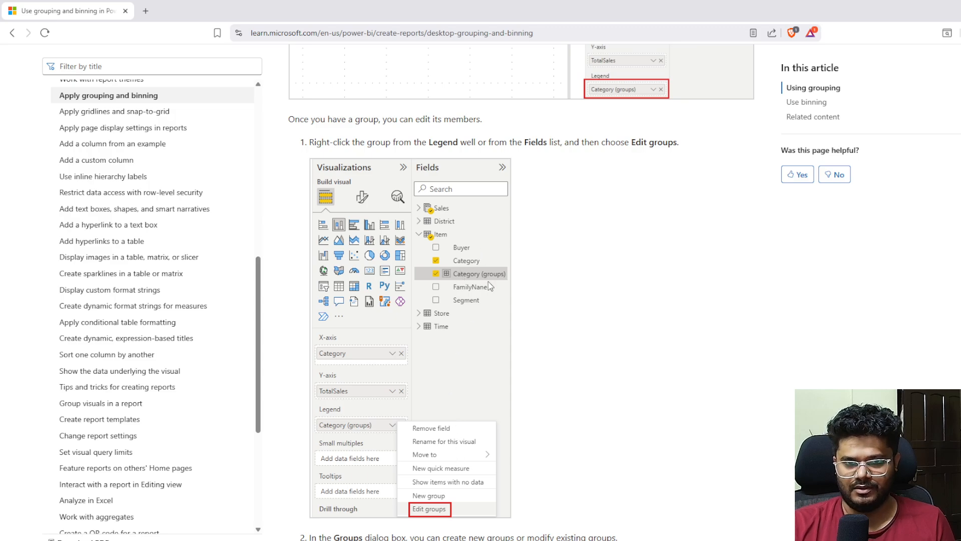
scroll(466, 389, "down", 2)
scroll(445, 410, "down", 2)
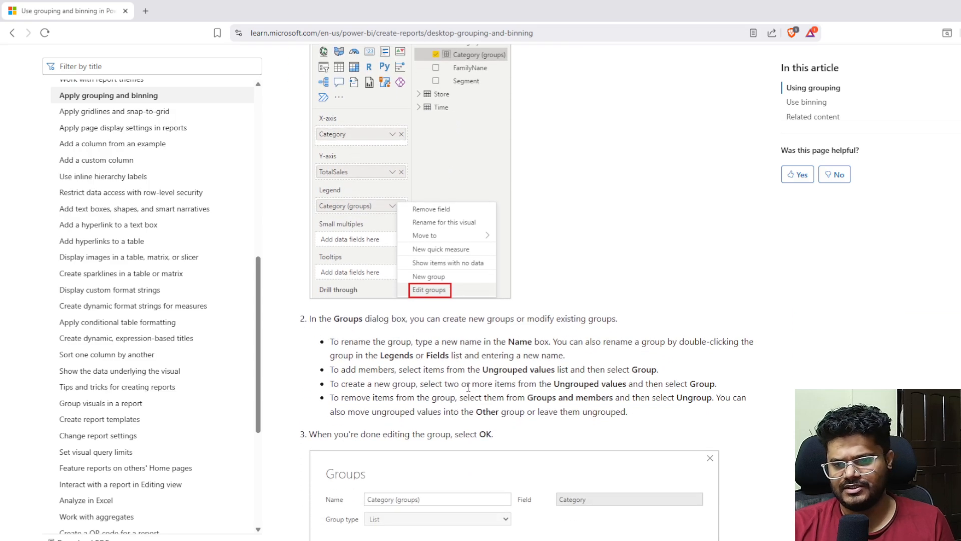
scroll(465, 390, "down", 4)
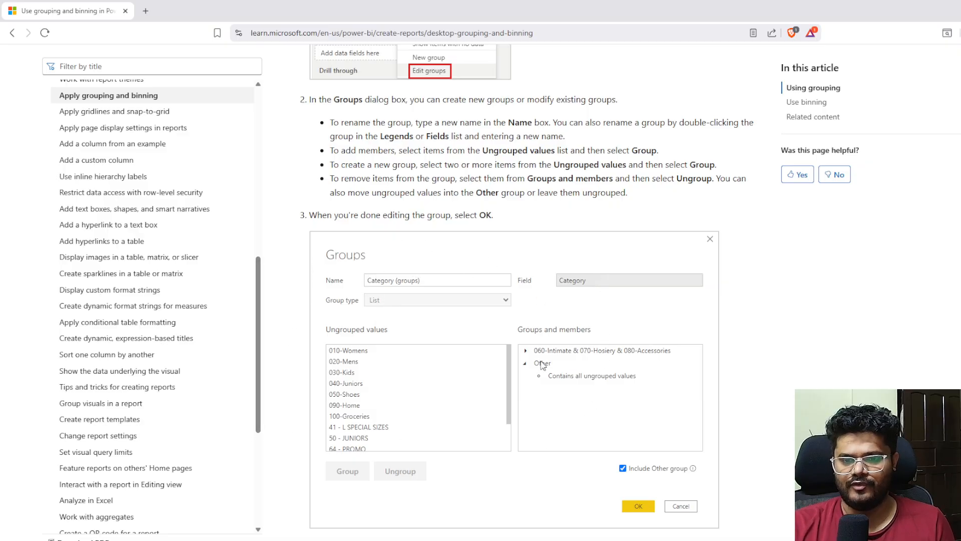
scroll(523, 399, "down", 7)
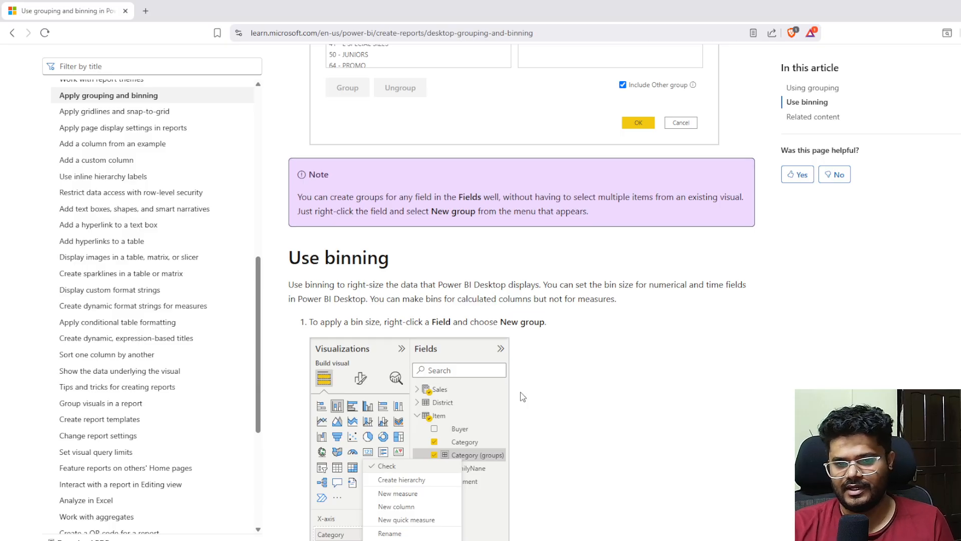
- Read the Use binning section of the article, including the Groups dialog's bin type and bin size settings
scroll(522, 397, "down", 3)
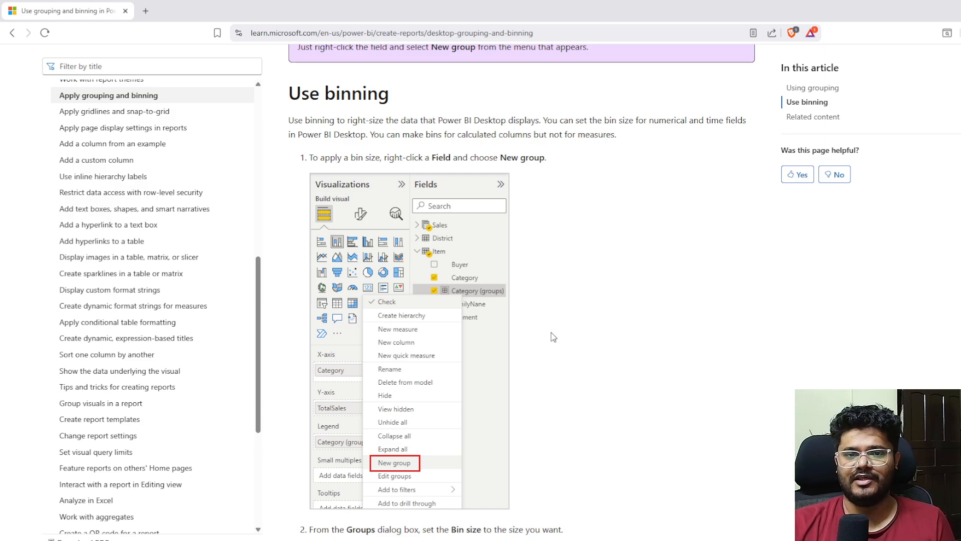
scroll(553, 336, "down", 5)
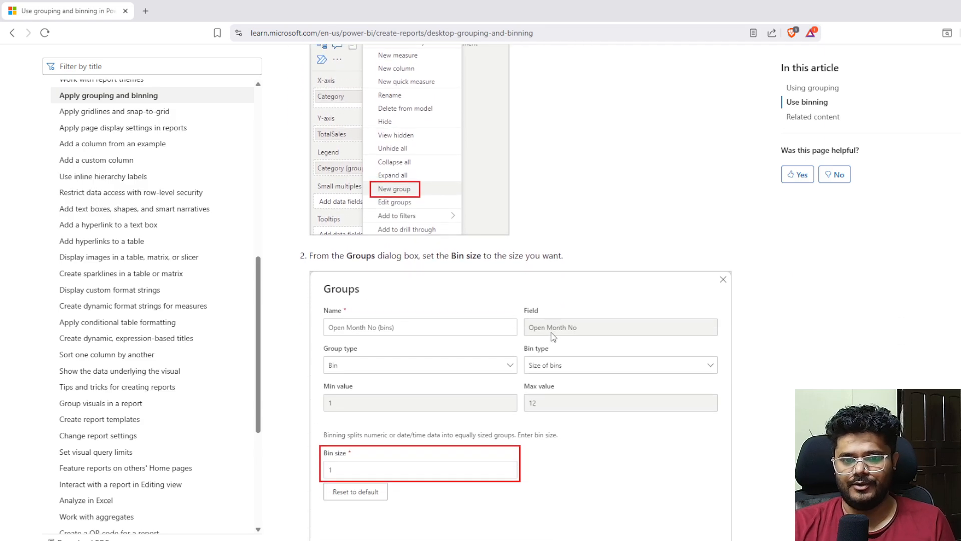
scroll(350, 381, "down", 1)
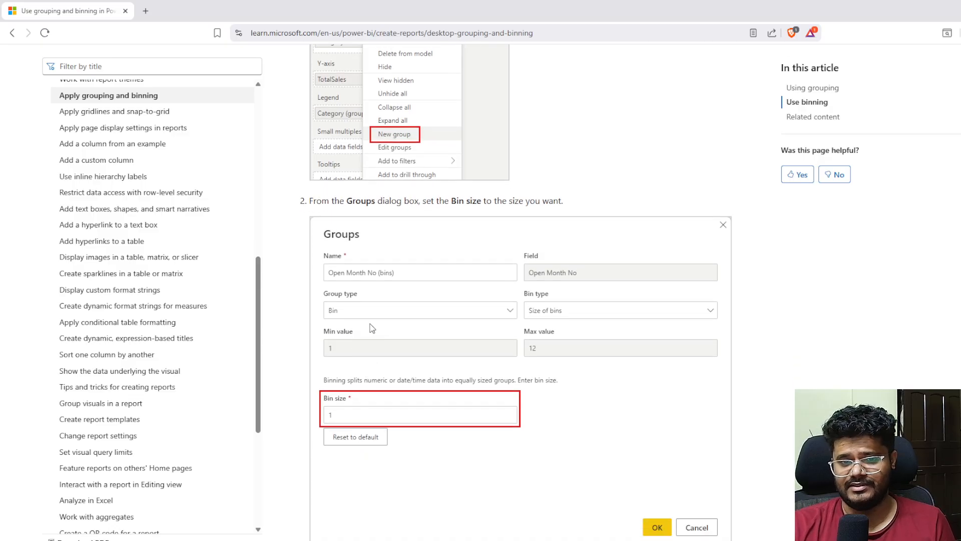
scroll(572, 346, "down", 8)
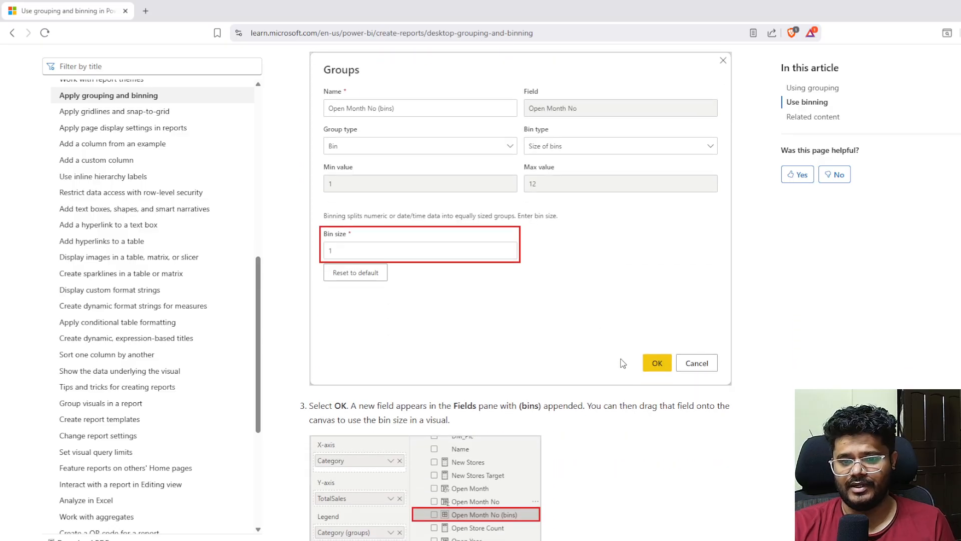
scroll(564, 369, "up", 5)
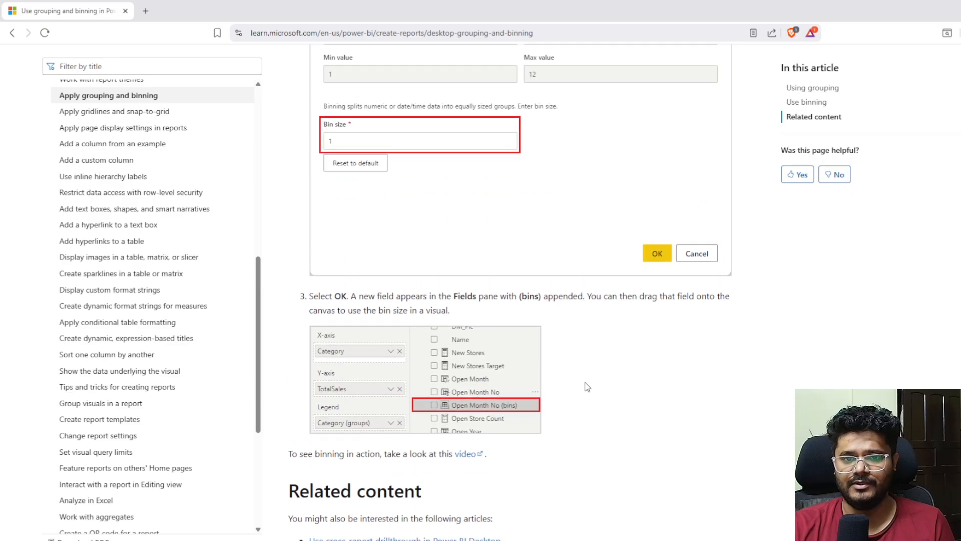
scroll(520, 290, "up", 2)
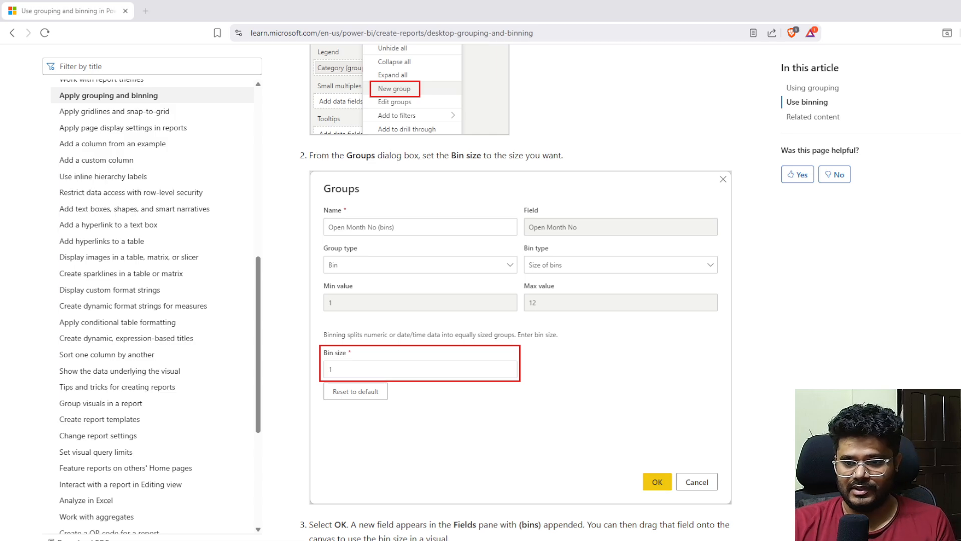
- Switch to the Power BI Desktop report and check which visuals on the Attrition page are selected together as a group
key("alt+Tab")
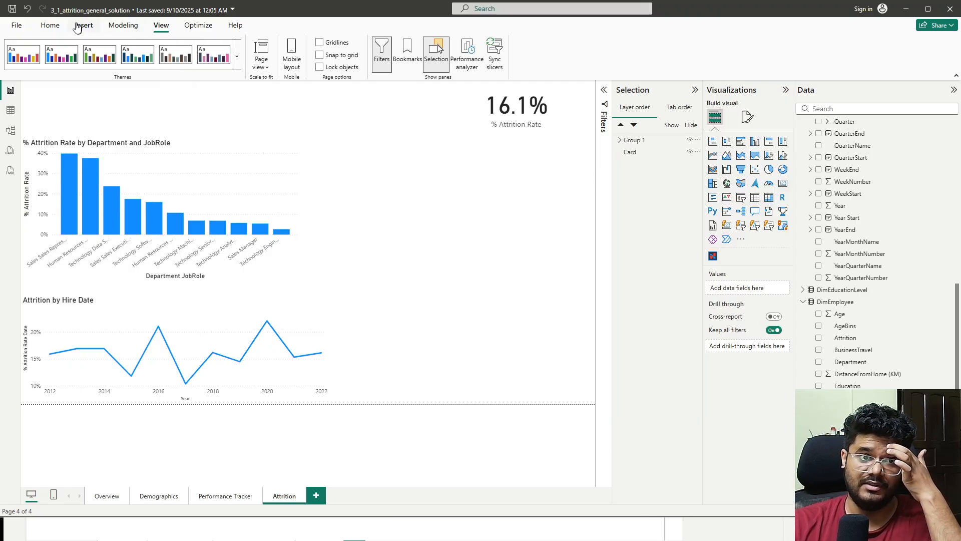
left_click(50, 26)
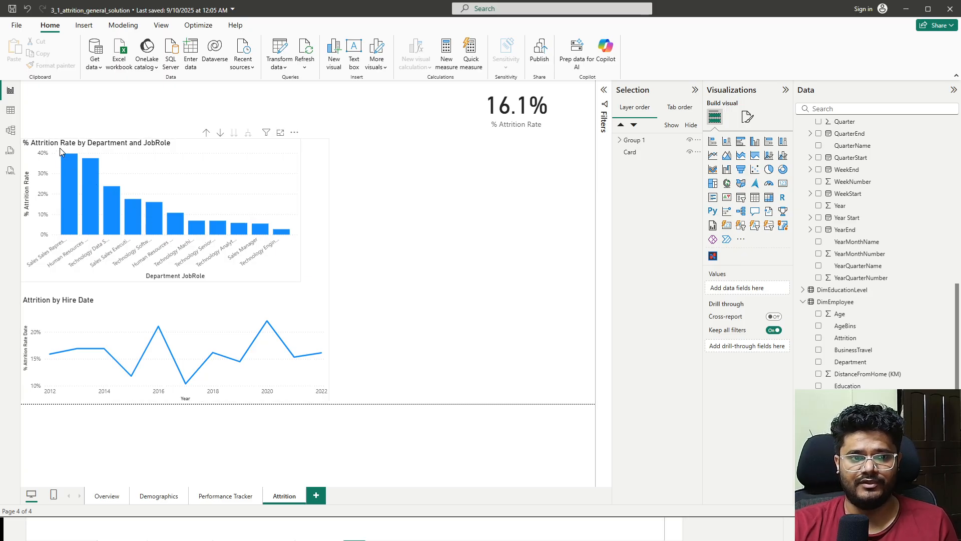
left_click(67, 176)
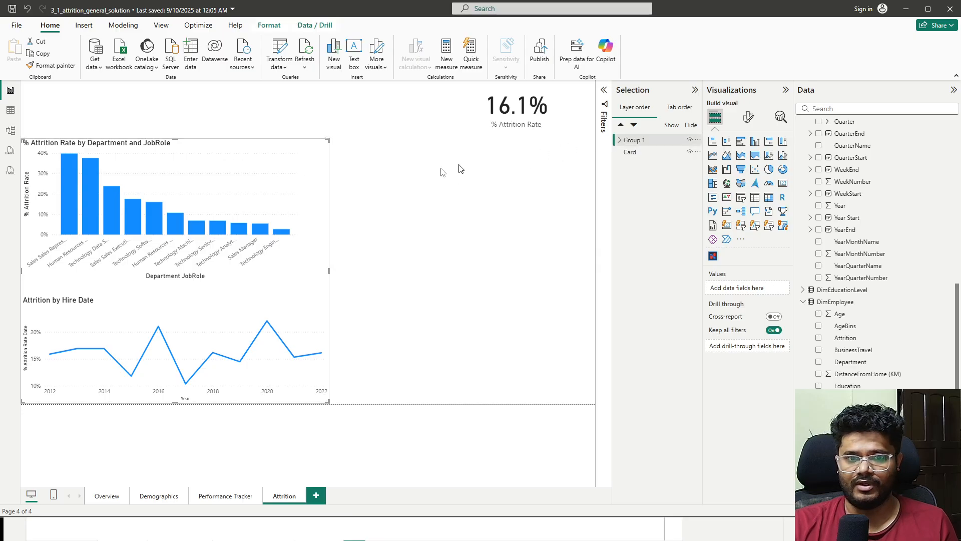
left_click(120, 126)
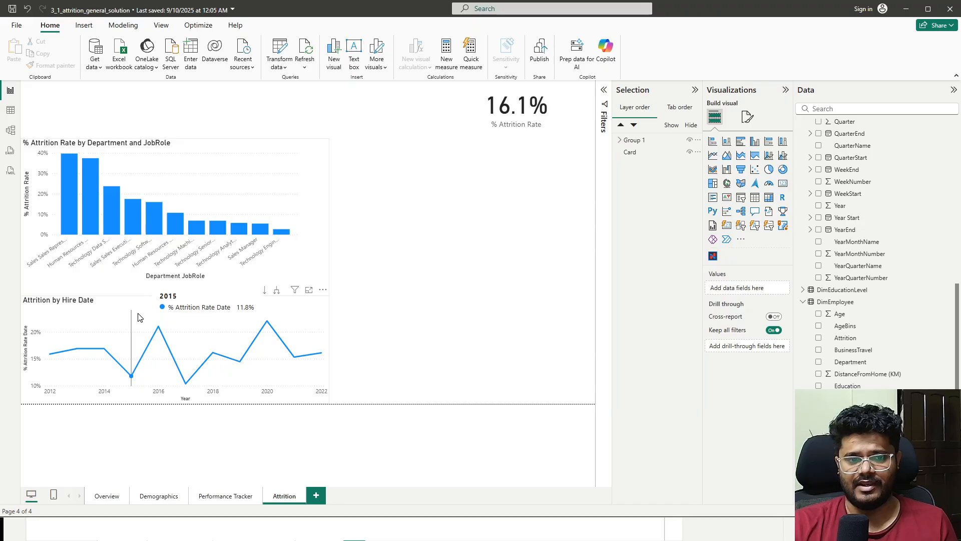
left_click(484, 121)
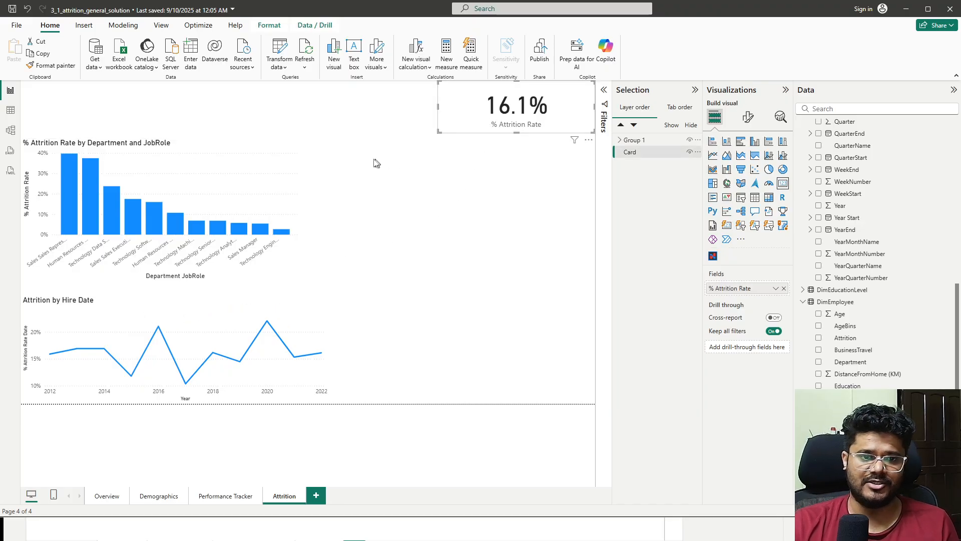
left_click(416, 178)
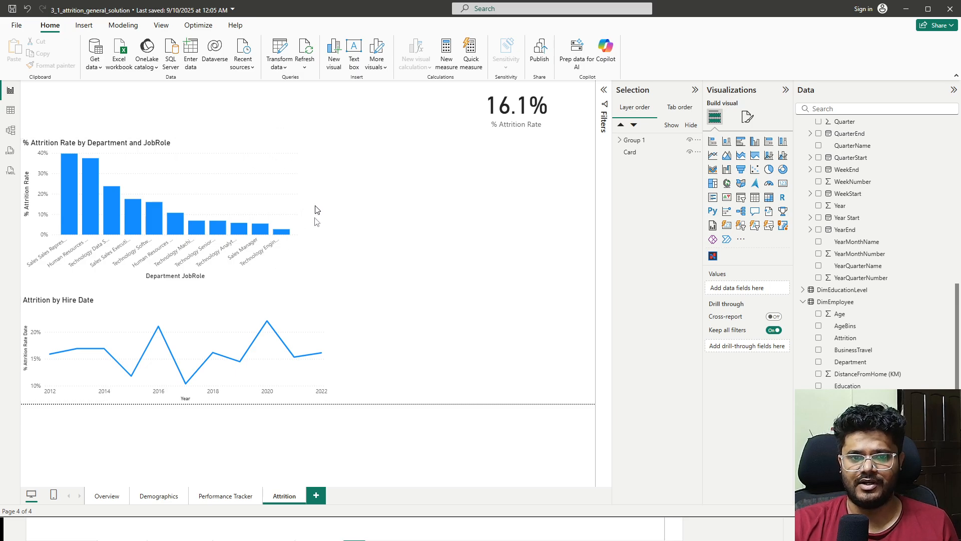
- Ungroup the department and job role bar chart and the Attrition by Hire Date line chart
right_click(136, 143)
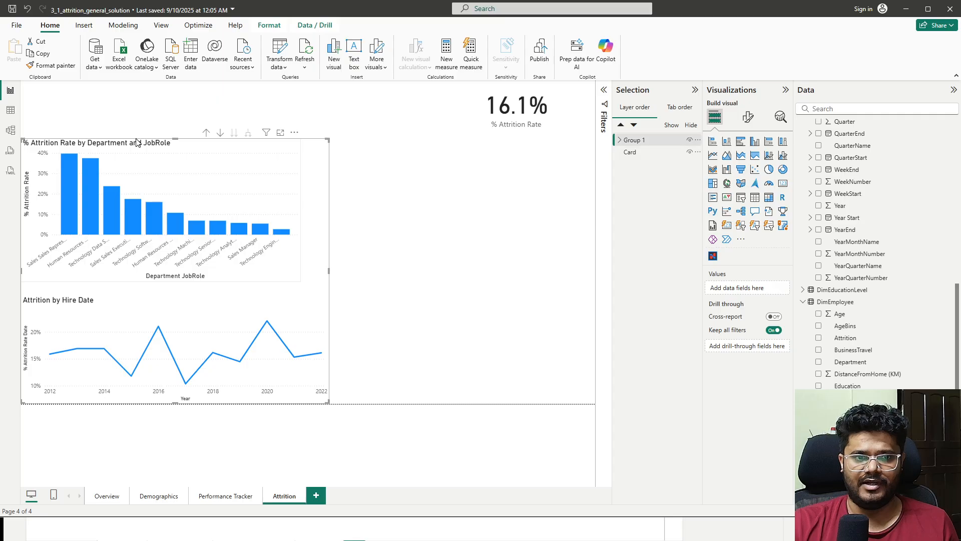
mouse_move(210, 145)
left_click(252, 157)
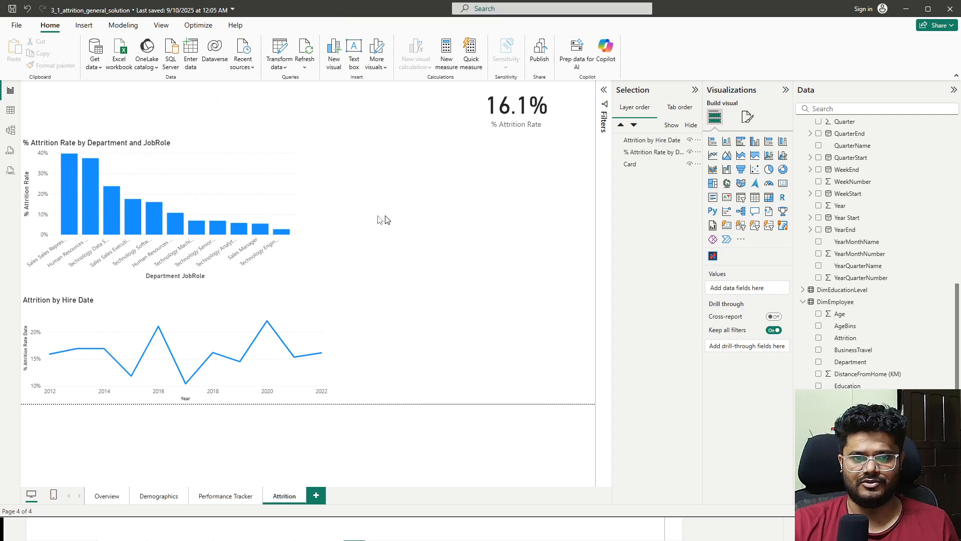
- Move the bar chart and the Attrition by Hire Date line chart separately toward the right of the page
left_click(265, 162)
left_click_drag(235, 148, 447, 149)
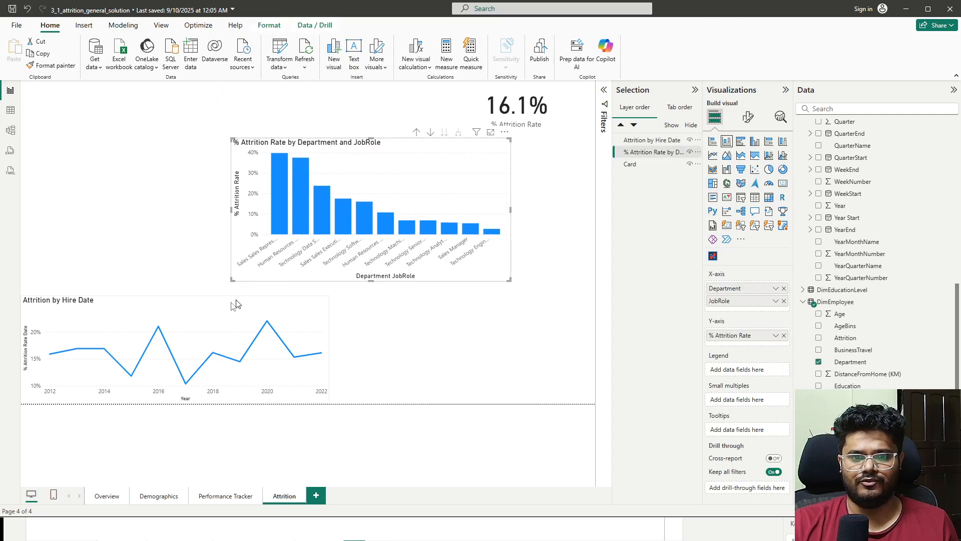
left_click(208, 311)
left_click_drag(208, 311, 333, 310)
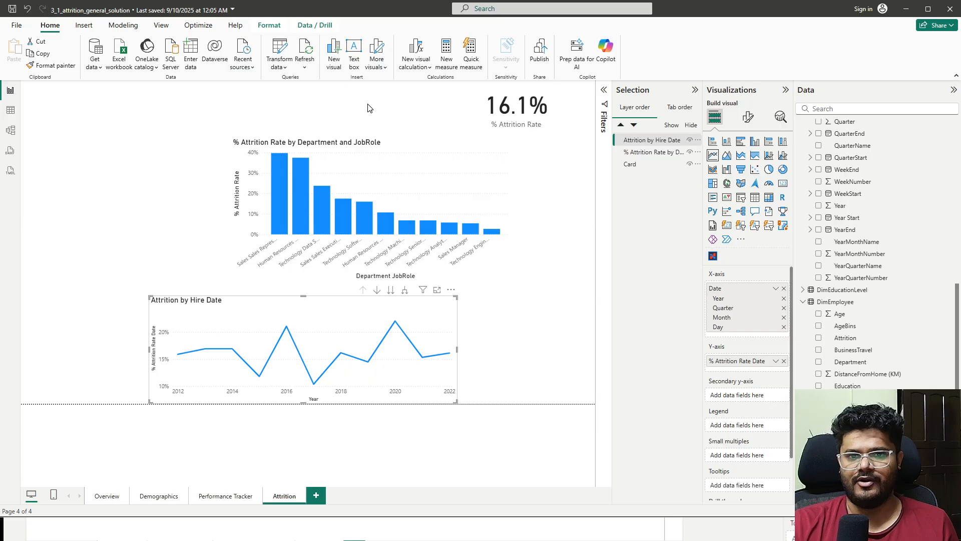
- Group the department and job role bar chart with the Attrition by Hire Date line chart
left_click(395, 150)
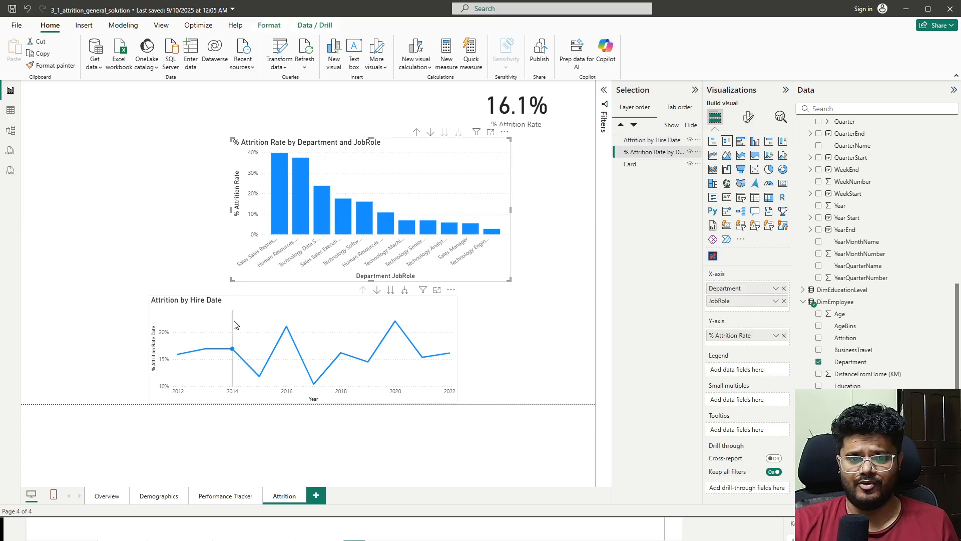
left_click(245, 311, "ctrl")
right_click(245, 311)
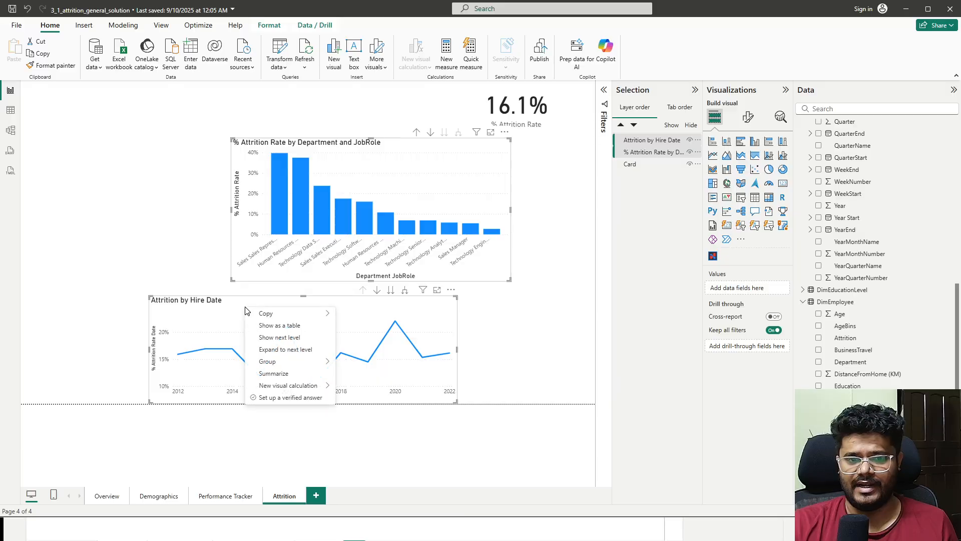
mouse_move(270, 360)
left_click(346, 362)
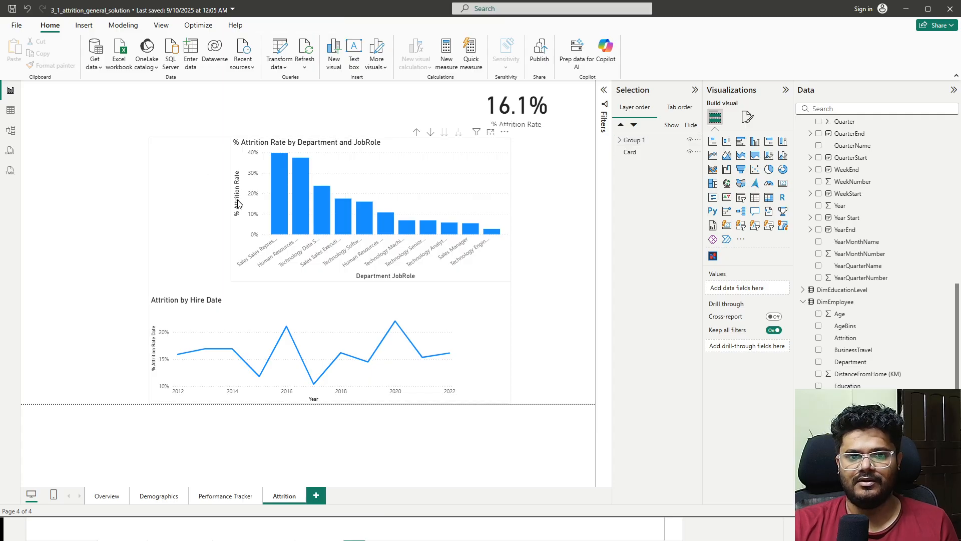
- Move the grouped charts together toward the left side of the report page
left_click(218, 144)
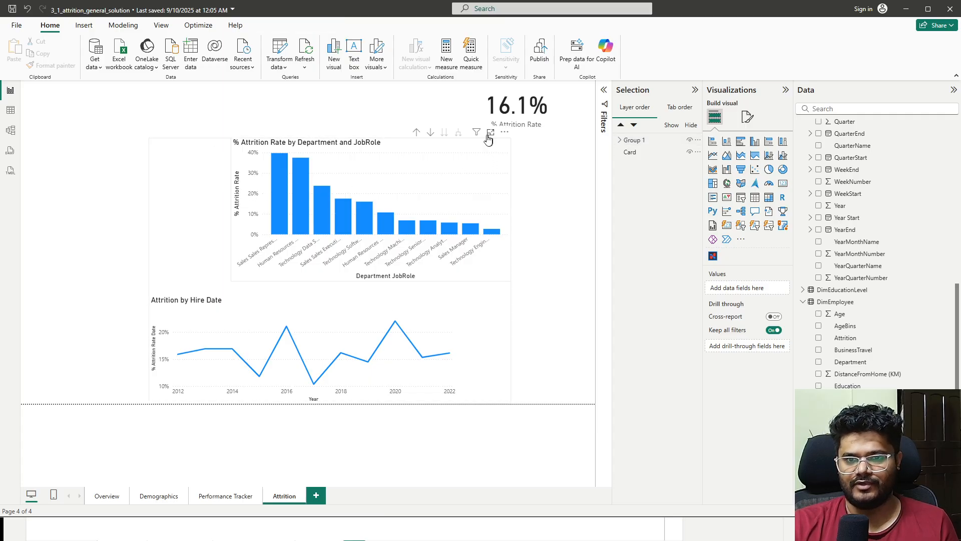
left_click_drag(477, 142, 374, 149)
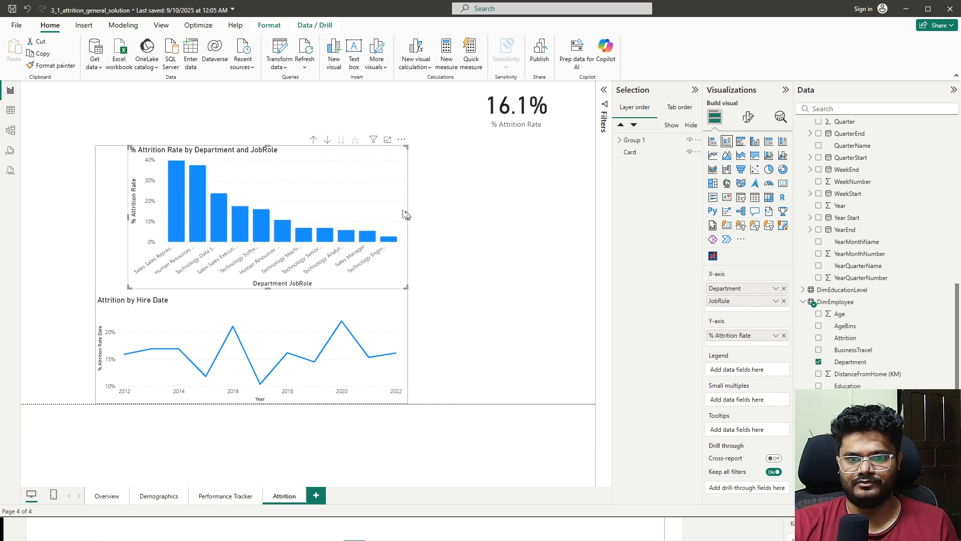
left_click(125, 220)
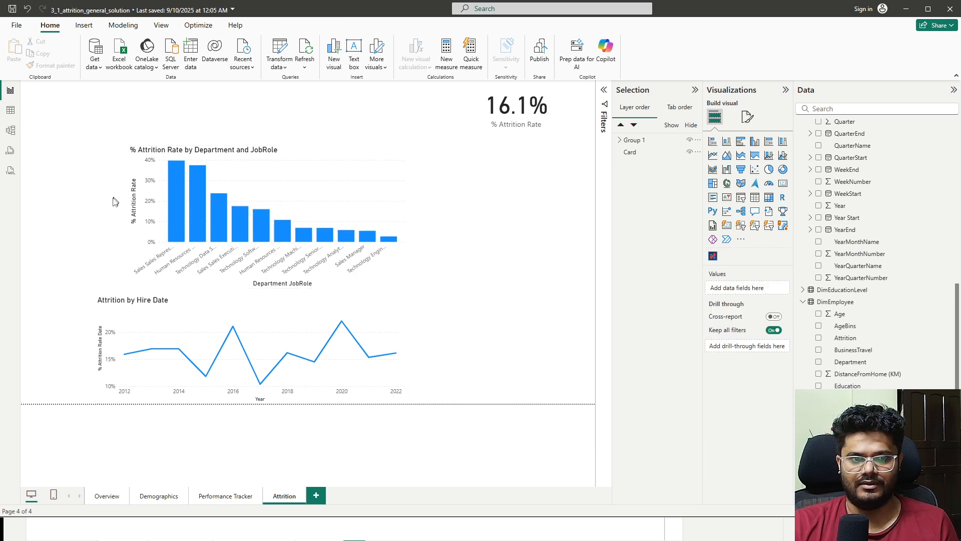
left_click(389, 280)
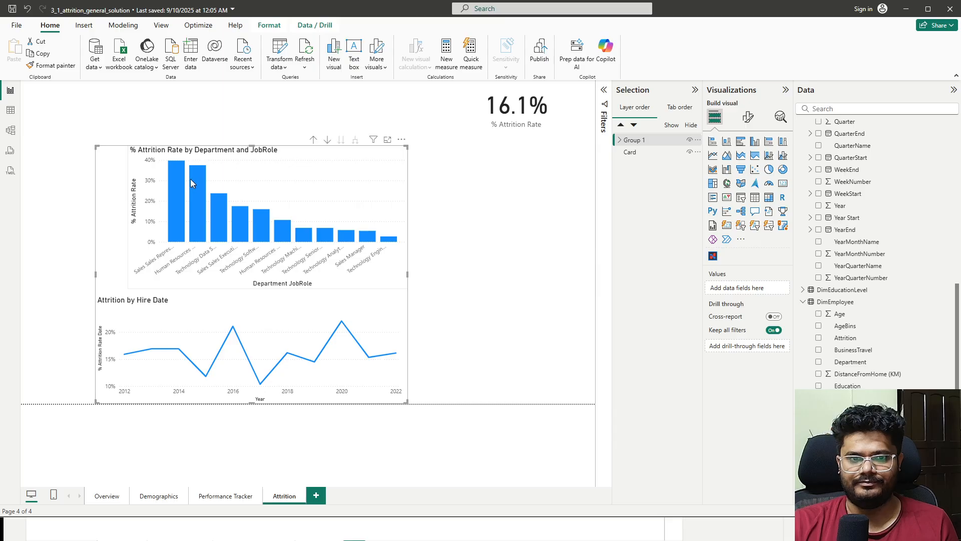
left_click_drag(151, 152, 122, 160)
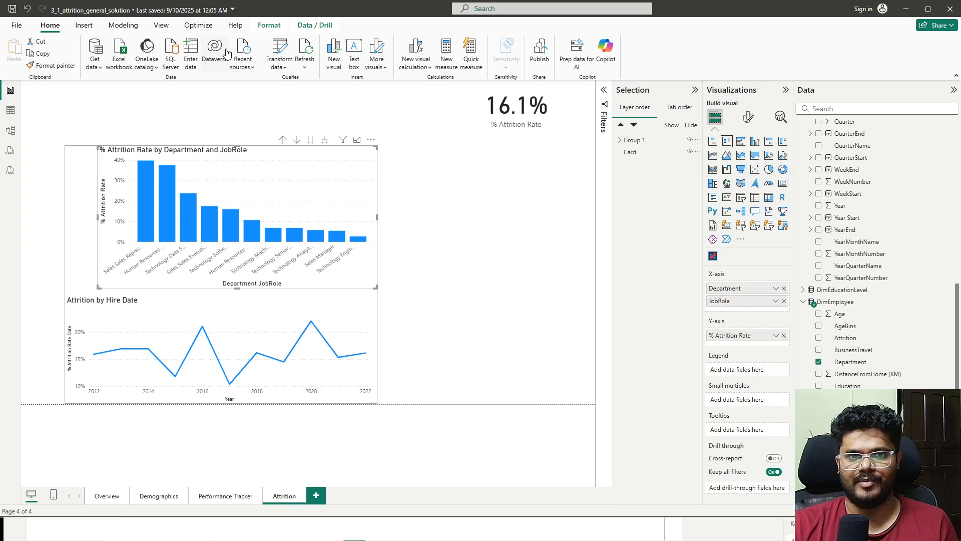
- Toggle the Selection pane off and on, and expand Group 1 to list its member charts
left_click(168, 31)
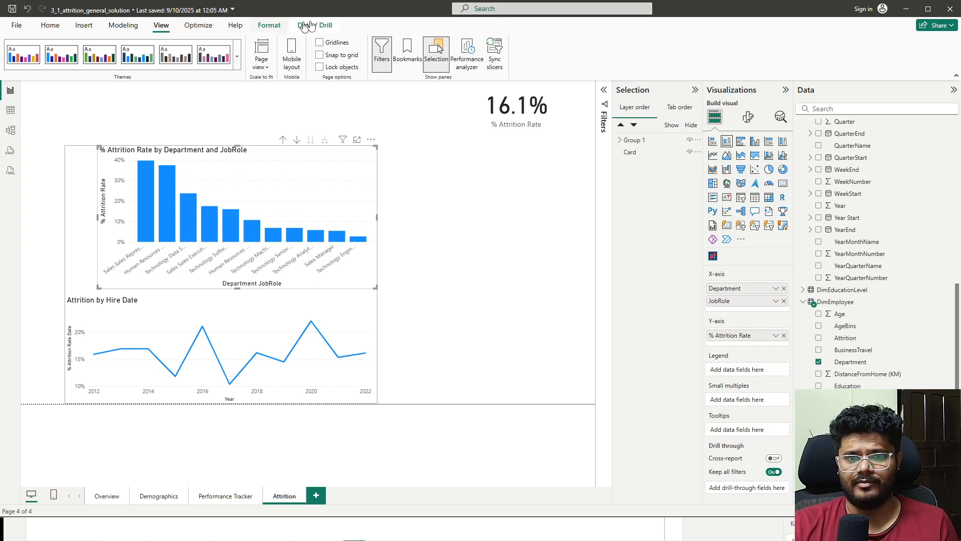
left_click(437, 70)
left_click(437, 70)
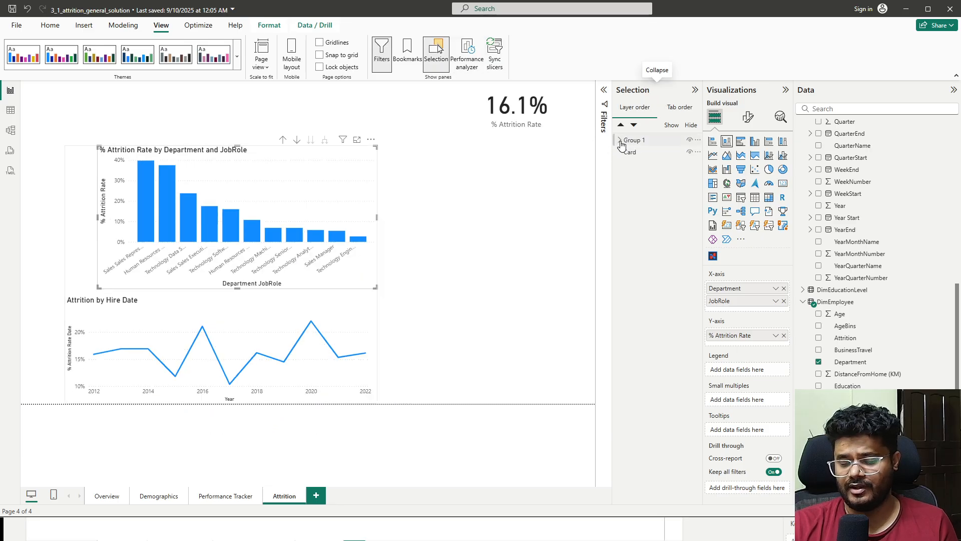
left_click(620, 140)
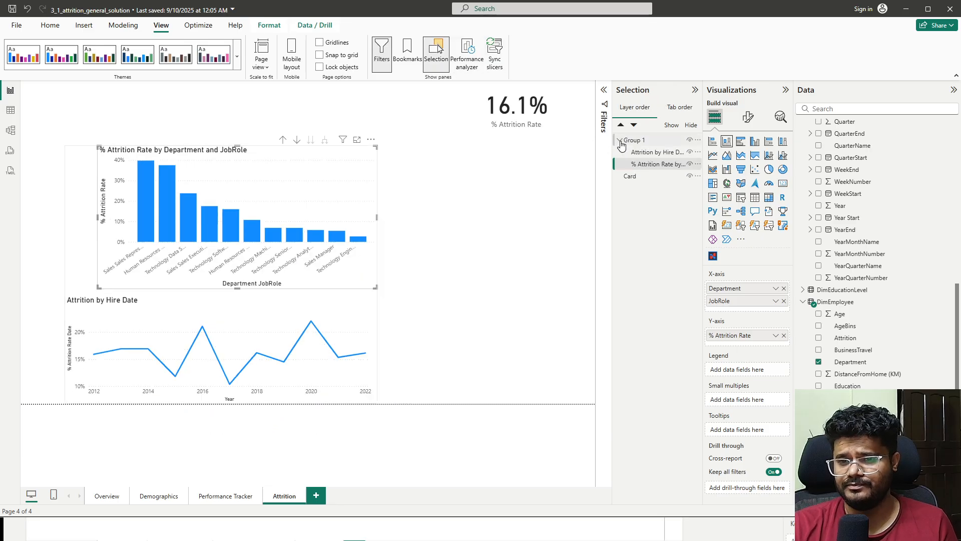
- Select each member chart of Group 1 in the layer order and hide the whole group
left_click(664, 153)
left_click(663, 164)
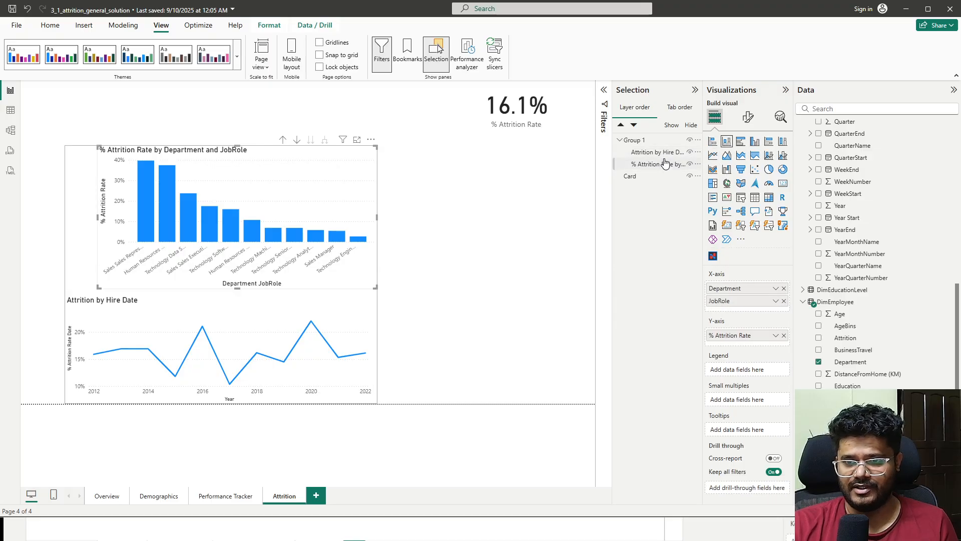
left_click(676, 152)
left_click(690, 140)
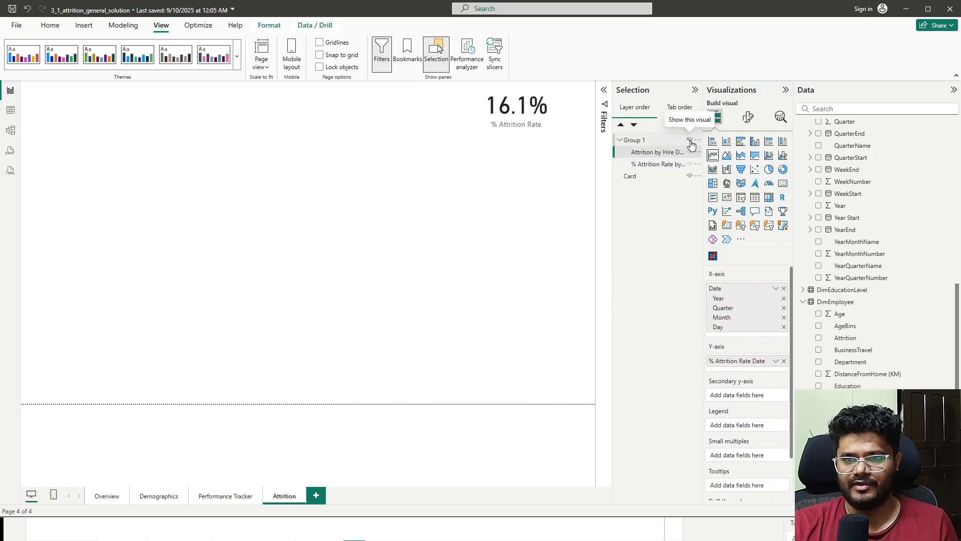
- Show the hidden Group 1 again and ungroup its department and job role bar chart and Attrition by Hire Date line chart
left_click(690, 142)
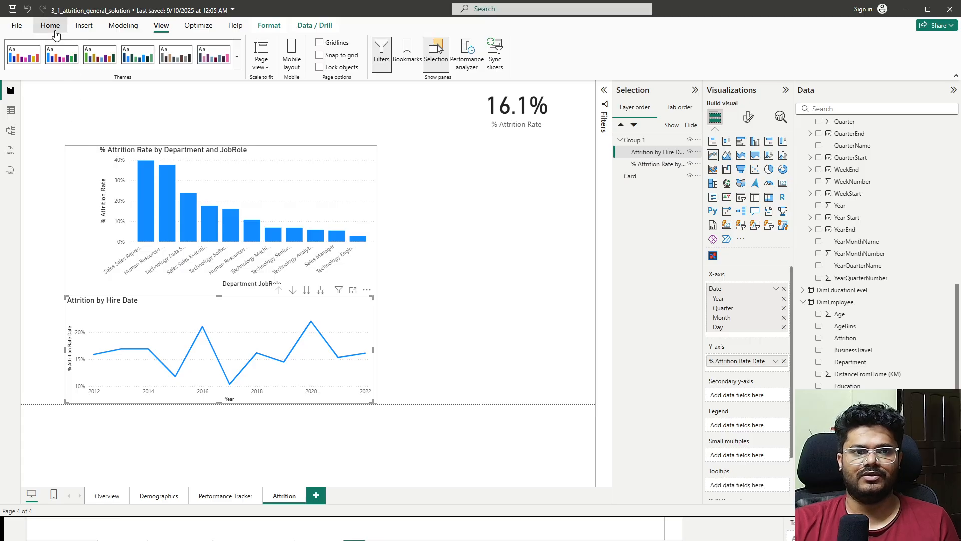
left_click(50, 25)
left_click(79, 197)
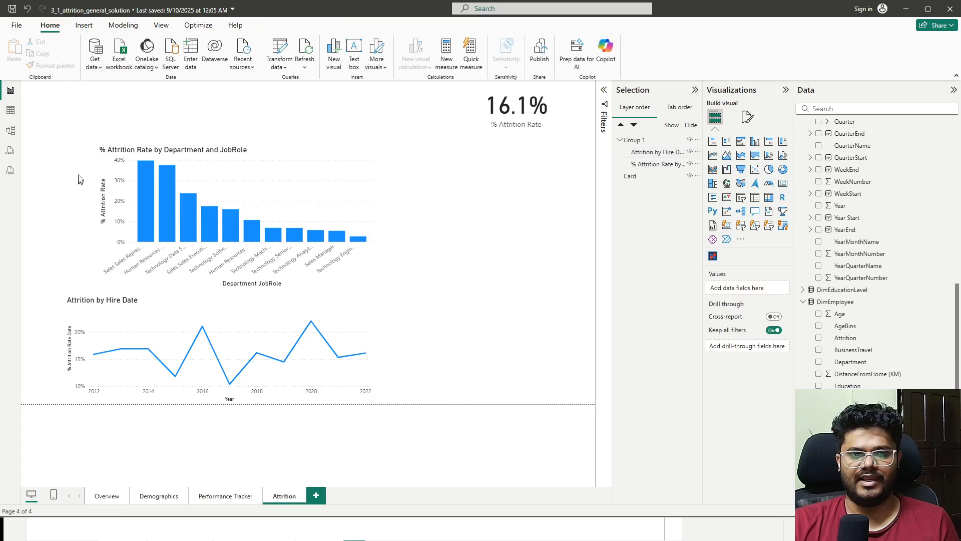
left_click(267, 150)
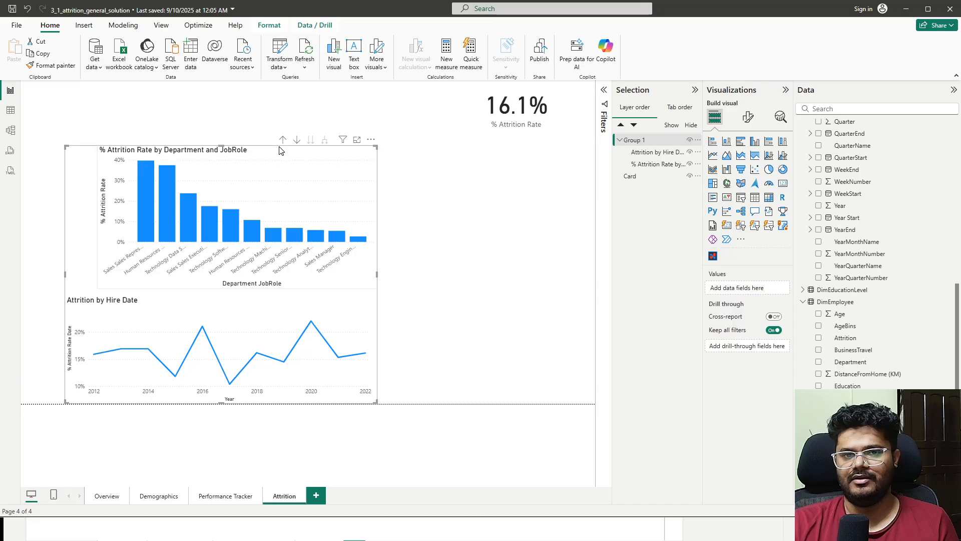
right_click(271, 148)
mouse_move(346, 155)
left_click(383, 171)
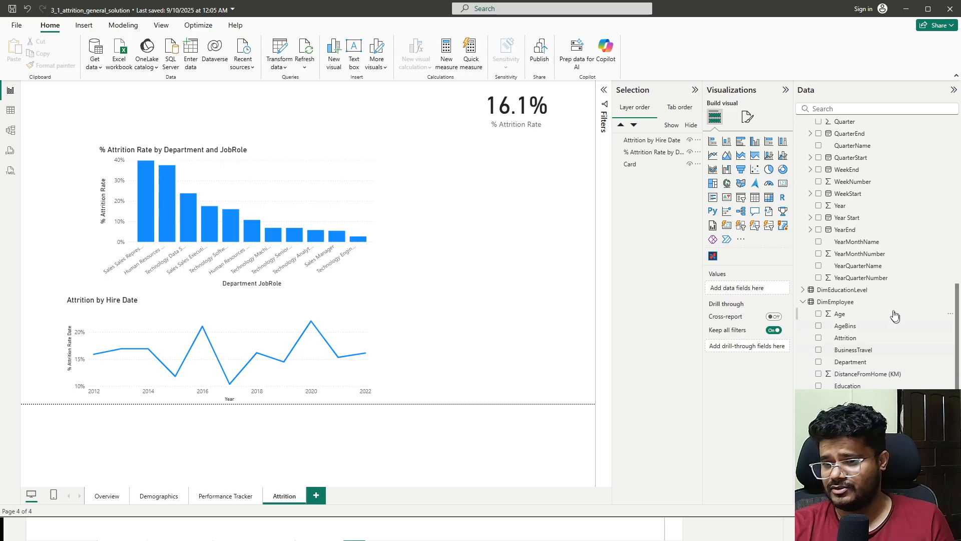
- Collapse the _Measures and DimDate tables and locate the Age field in the DimEmployee table
scroll(852, 182, "up", 10)
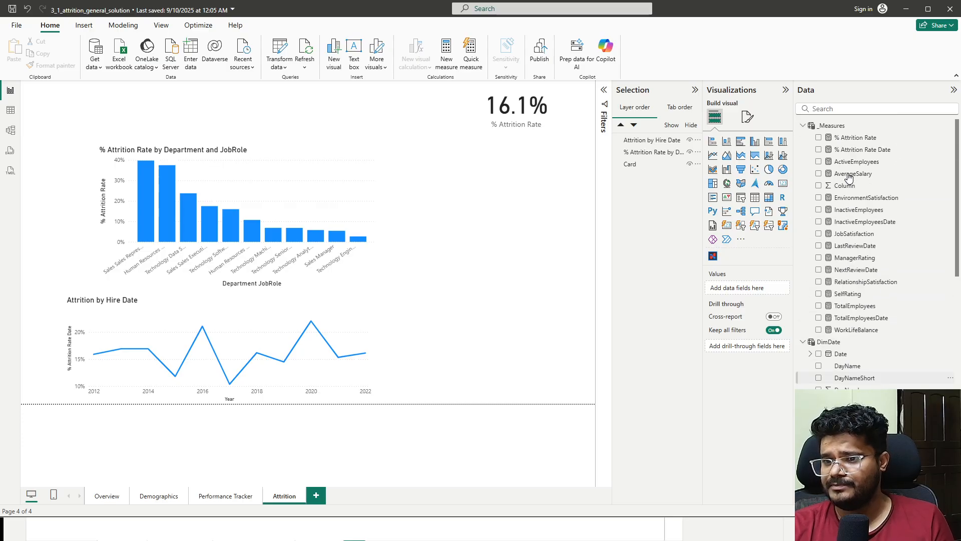
left_click(802, 125)
left_click(802, 137)
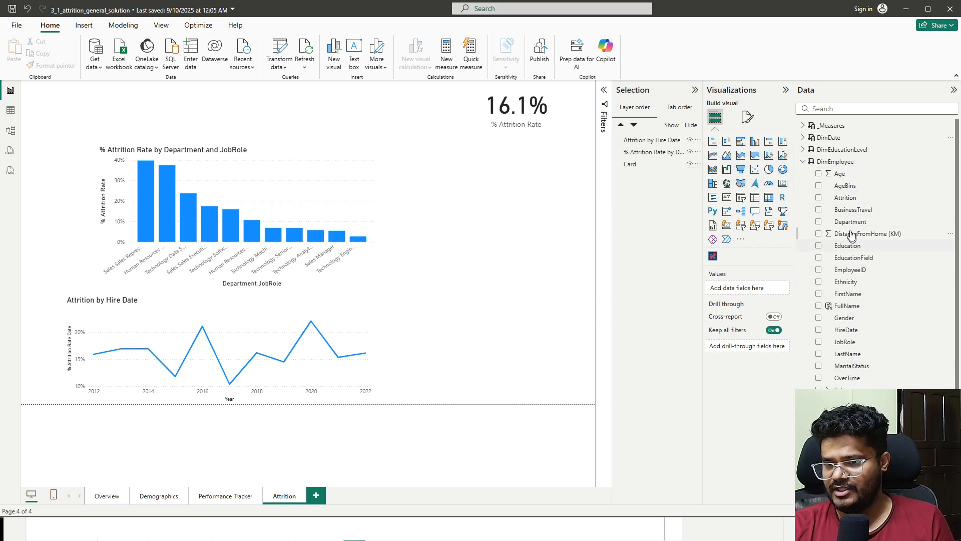
left_click(849, 175)
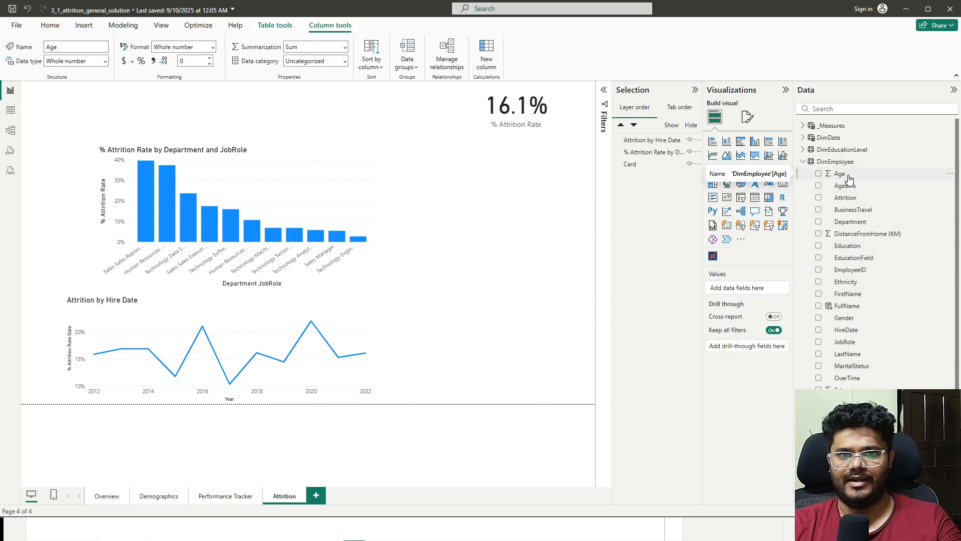
left_click(529, 179)
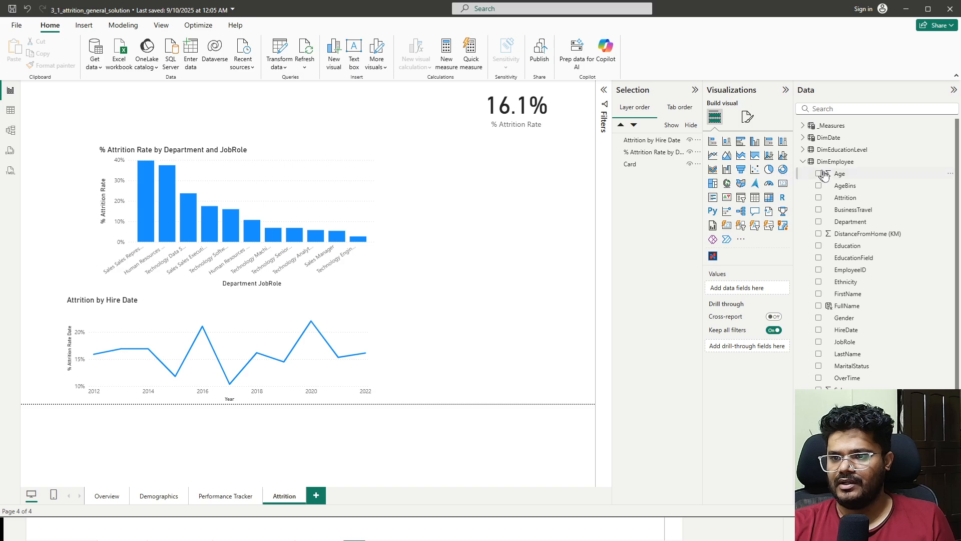
- Create a bin group from the Age field named AGE NEW with a bin size of 5
left_click(950, 173)
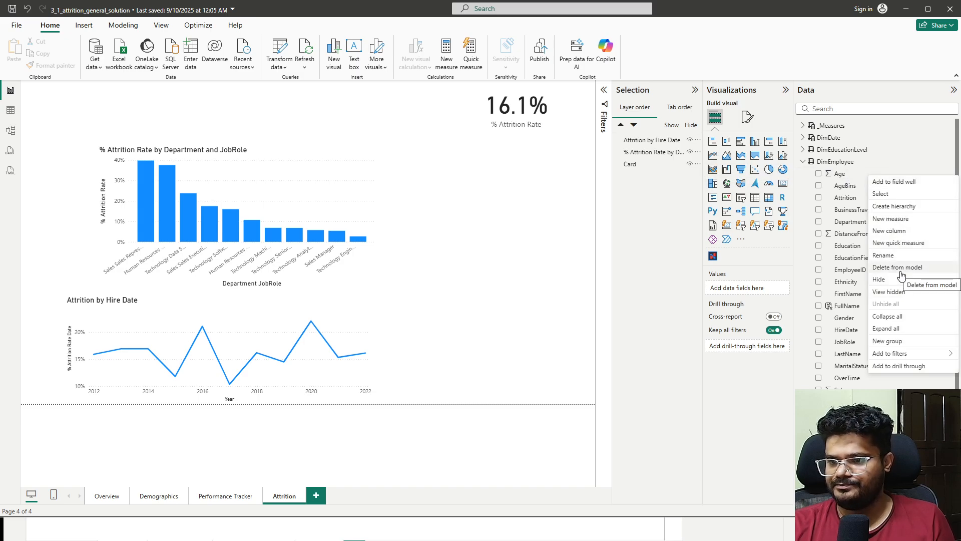
left_click(896, 341)
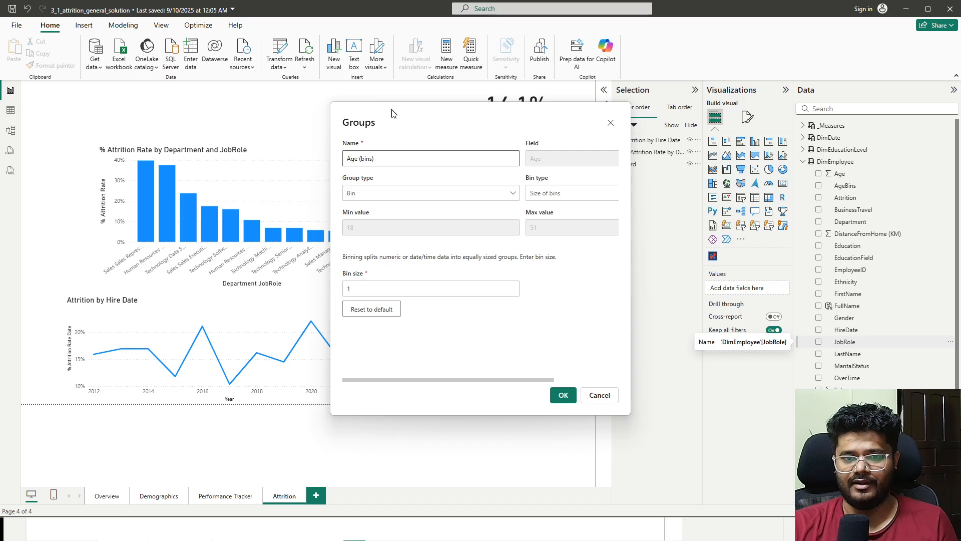
left_click_drag(378, 158, 336, 161)
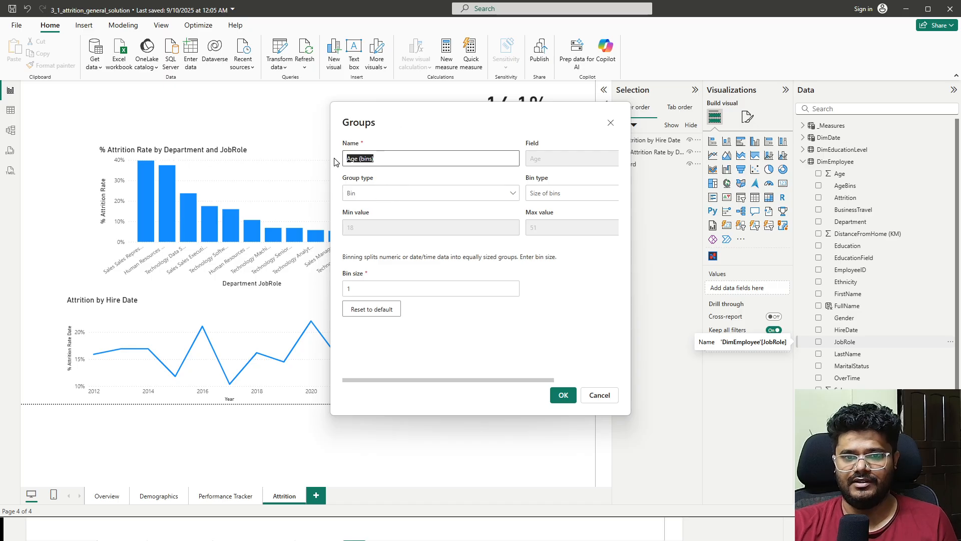
type("AGE NEW")
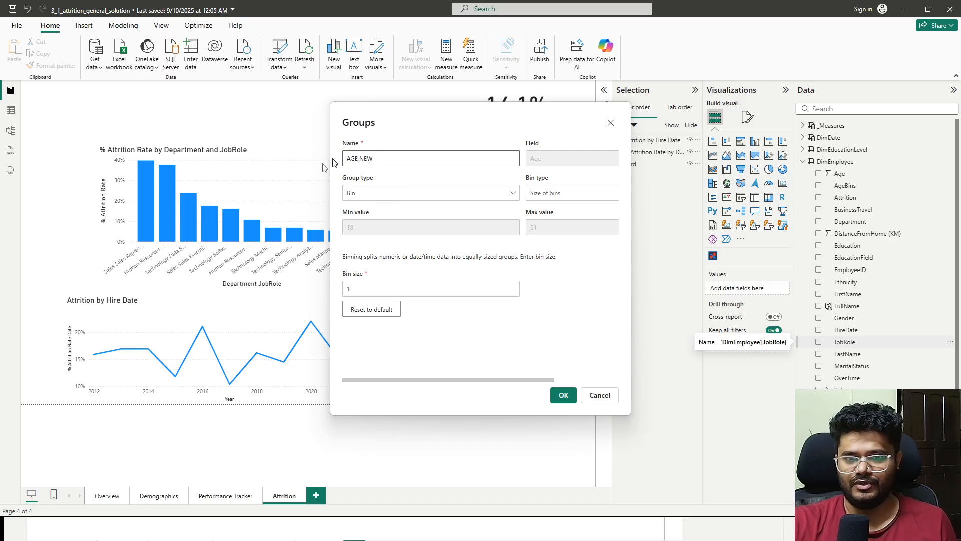
left_click(365, 193)
left_click(365, 228)
left_click(349, 289)
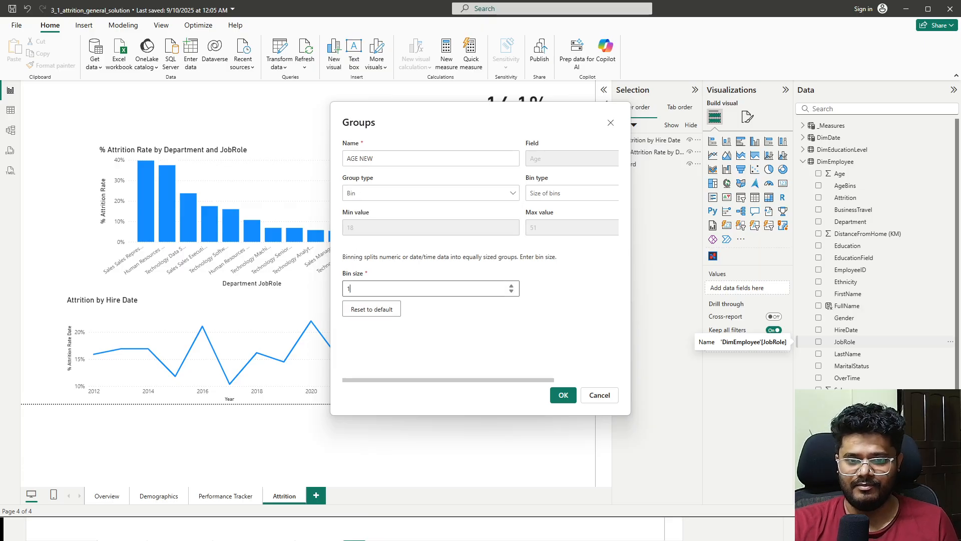
key("BackSpace")
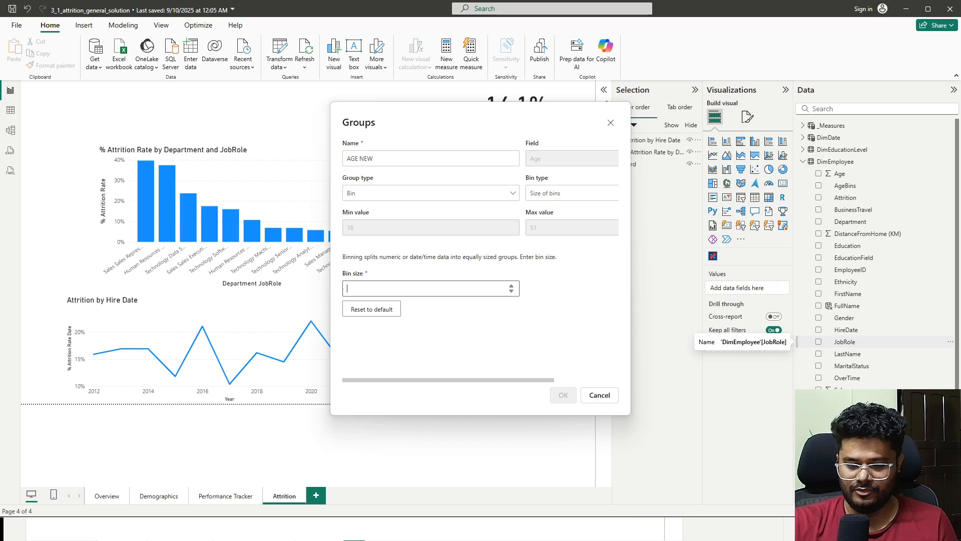
type("5")
left_click(561, 395)
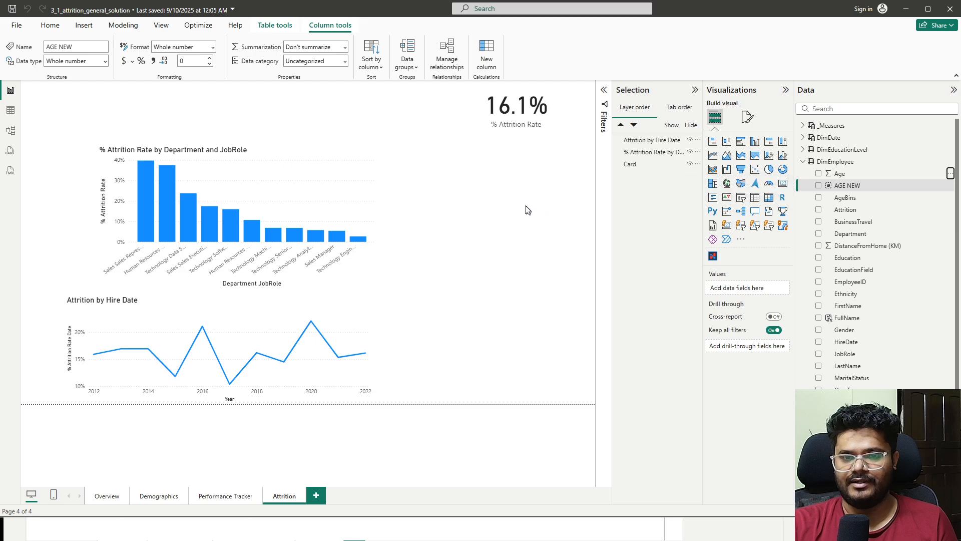
- Add a stacked column chart to the Attrition page with TotalEmployees on the Y-axis and AGE NEW on the X-axis
left_click(51, 25)
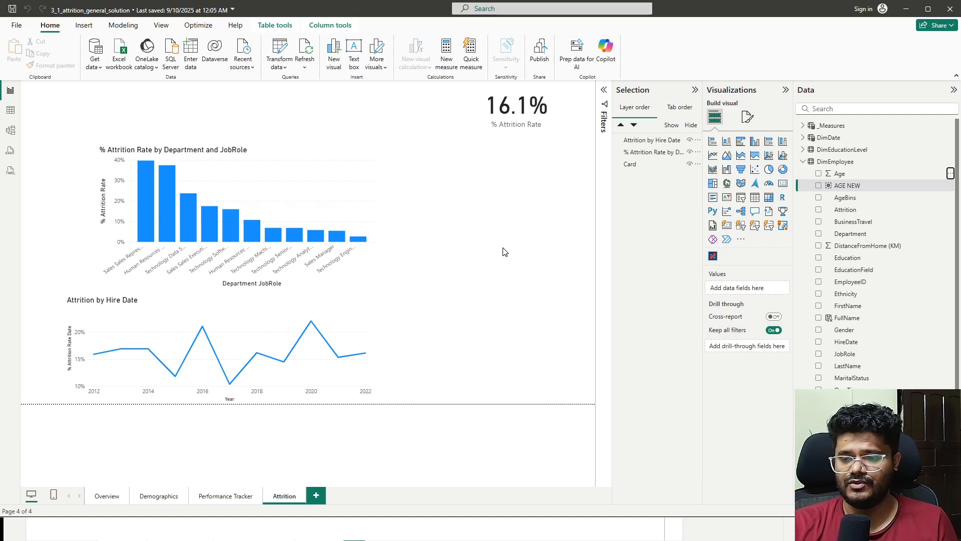
left_click(528, 223)
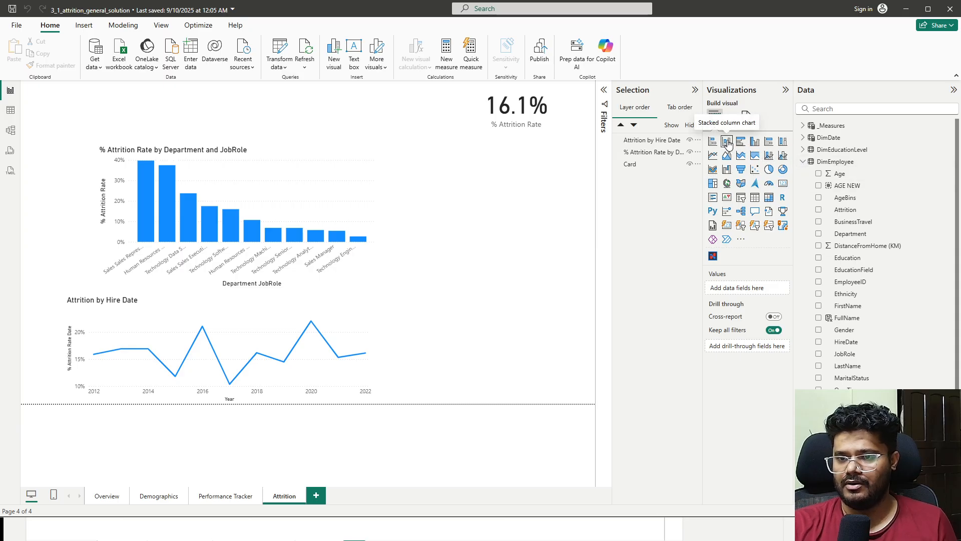
left_click(726, 143)
left_click(801, 109)
type("tot")
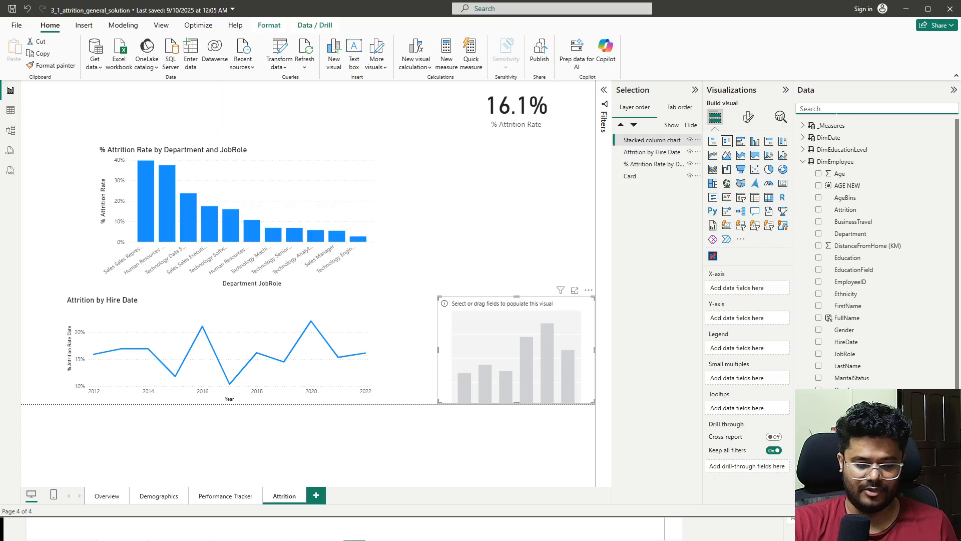
left_click(818, 137)
left_click_drag(824, 108, 790, 111)
type("age")
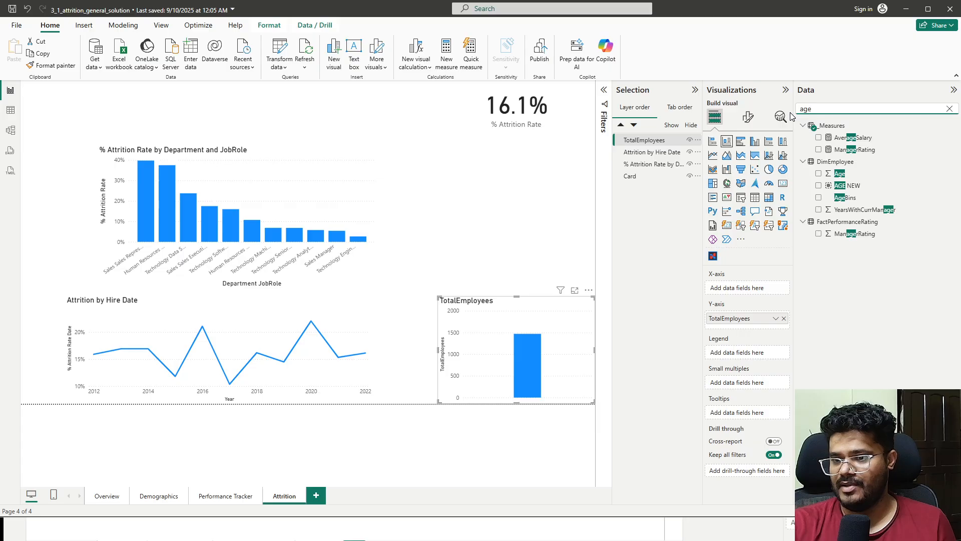
left_click(819, 186)
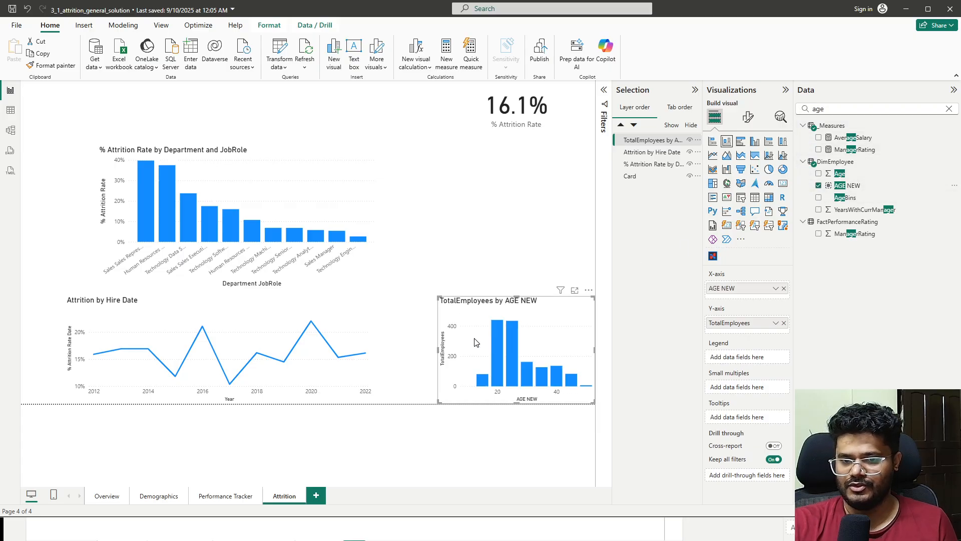
- Move and enlarge the TotalEmployees by AGE NEW chart below the attrition rate card, and shift the two attrition charts toward the page's left edge
left_click_drag(530, 310, 483, 181)
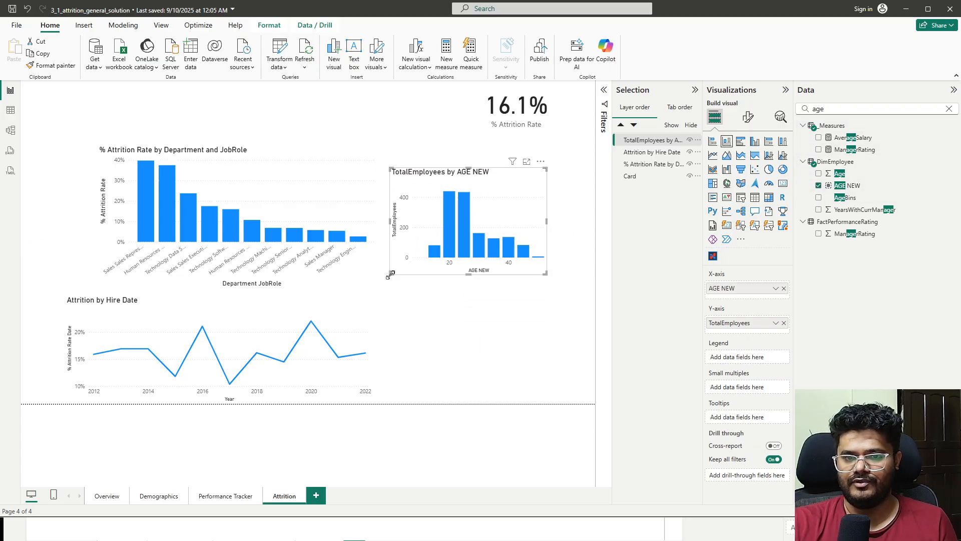
left_click_drag(389, 274, 360, 311)
left_click(547, 322)
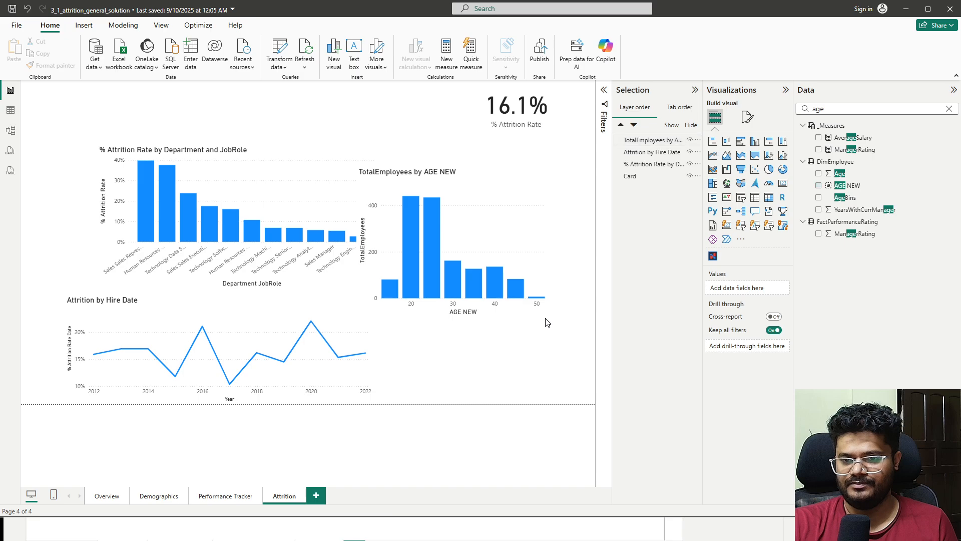
left_click(526, 215)
left_click_drag(549, 320, 596, 356)
left_click_drag(229, 155, 152, 121)
left_click_drag(178, 316, 136, 306)
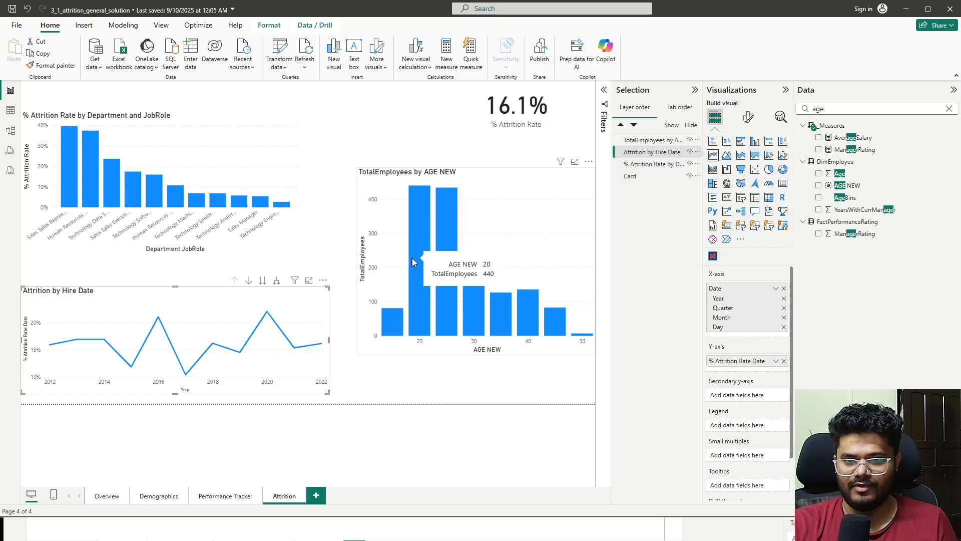
- Edit the AGE NEW group used on the column chart's X-axis and set its bin size to 2
left_click(535, 190)
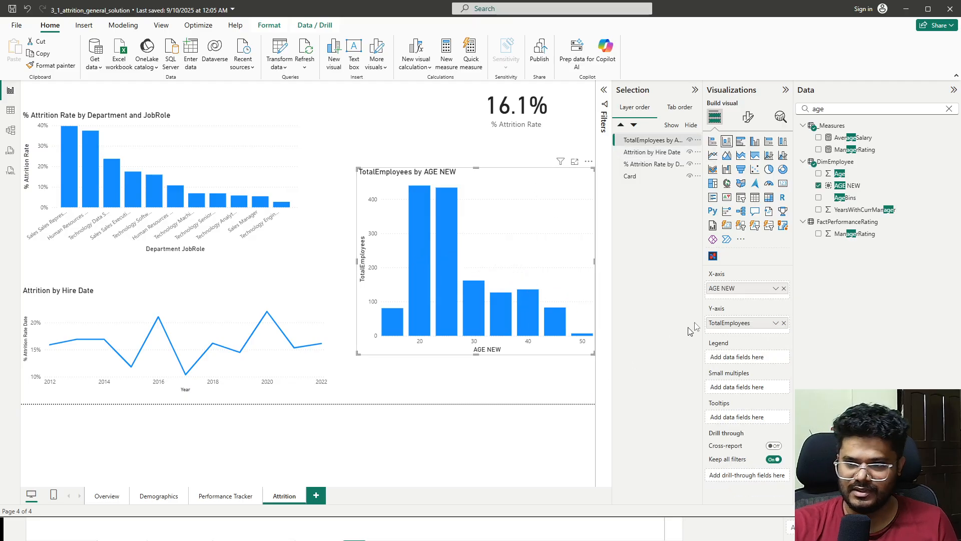
left_click(955, 187)
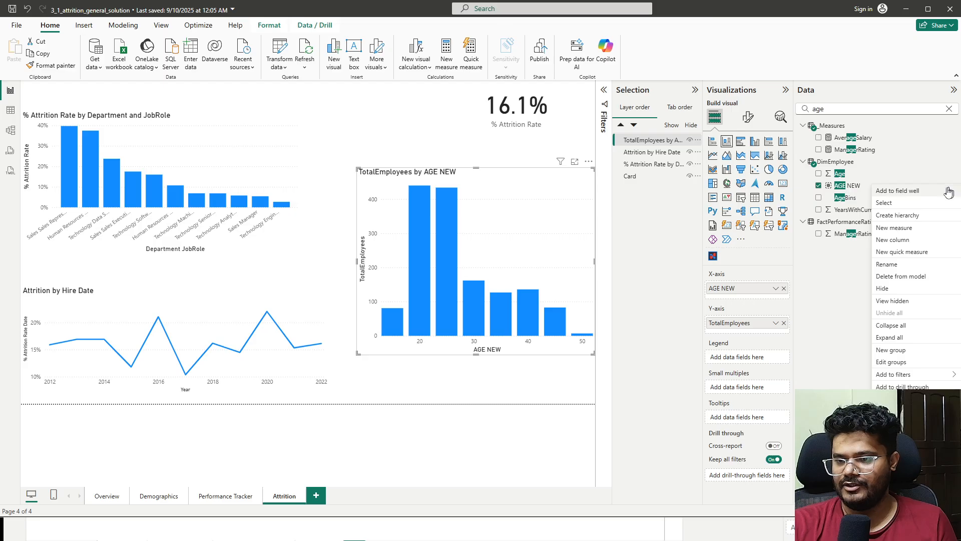
left_click(774, 290)
left_click(774, 289)
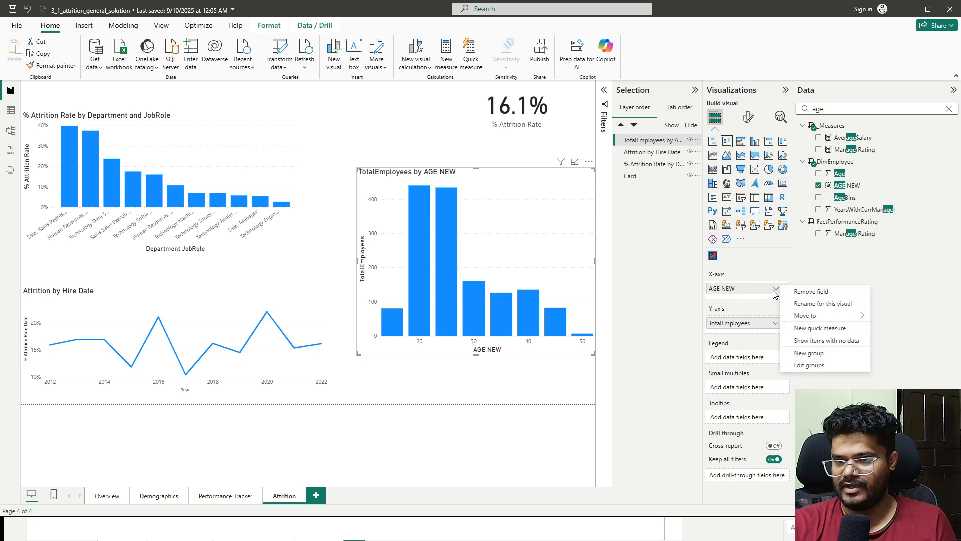
left_click(809, 365)
double_click(348, 288)
type("2")
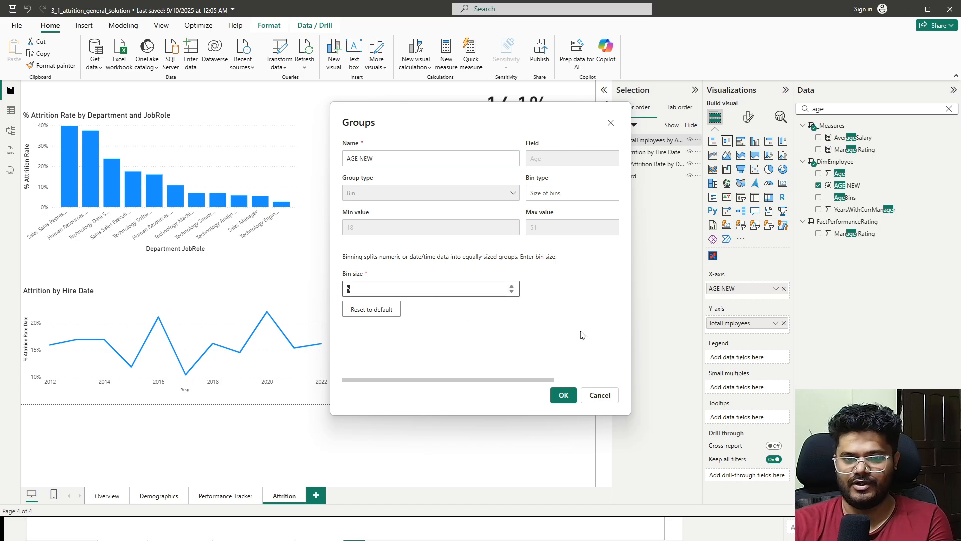
left_click(562, 394)
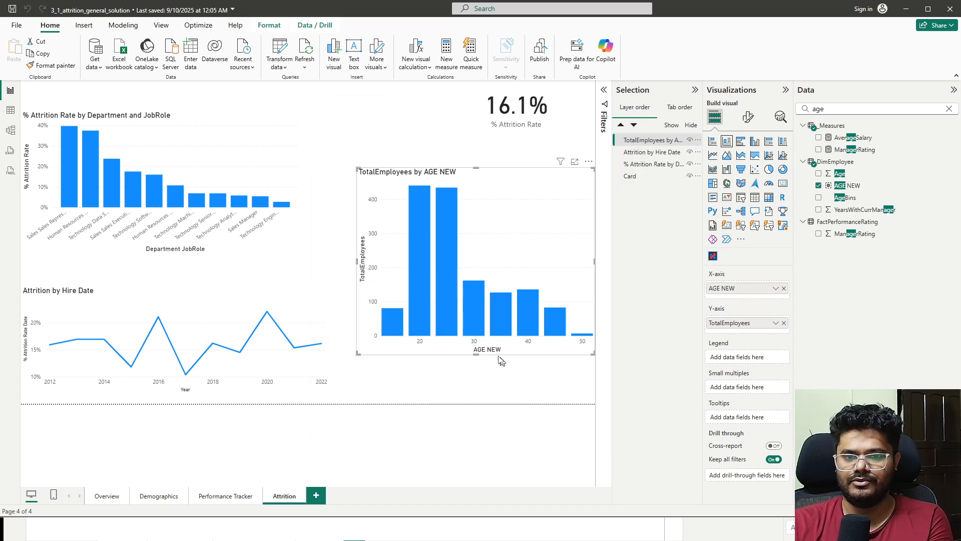